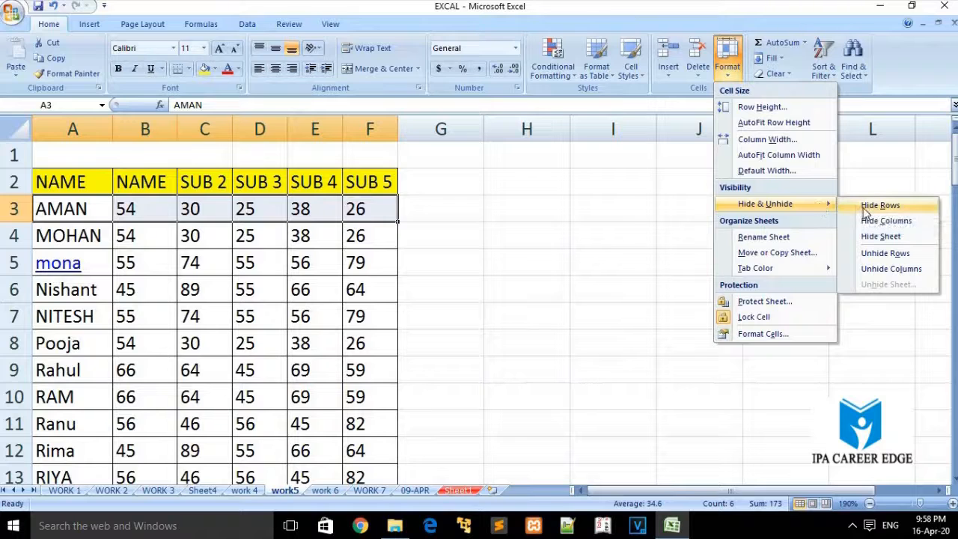
- Hide row 3 of the marks table and undo it, repeating the hide and undo once more
click(868, 207)
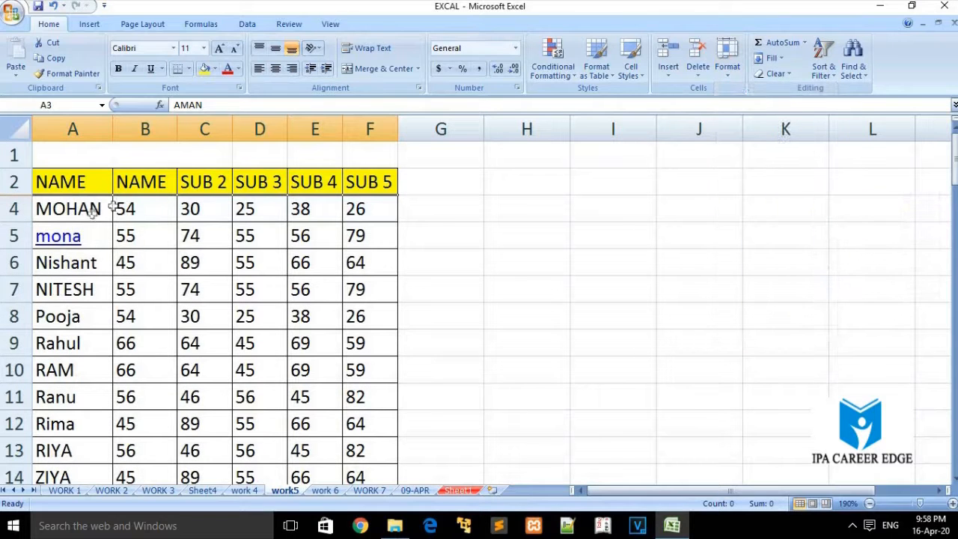
key(ctrl+z)
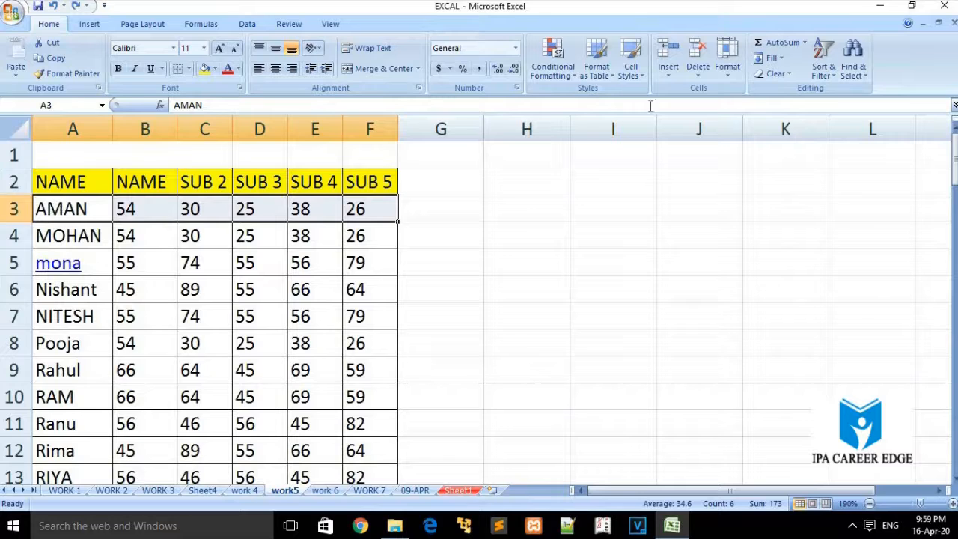
click(730, 75)
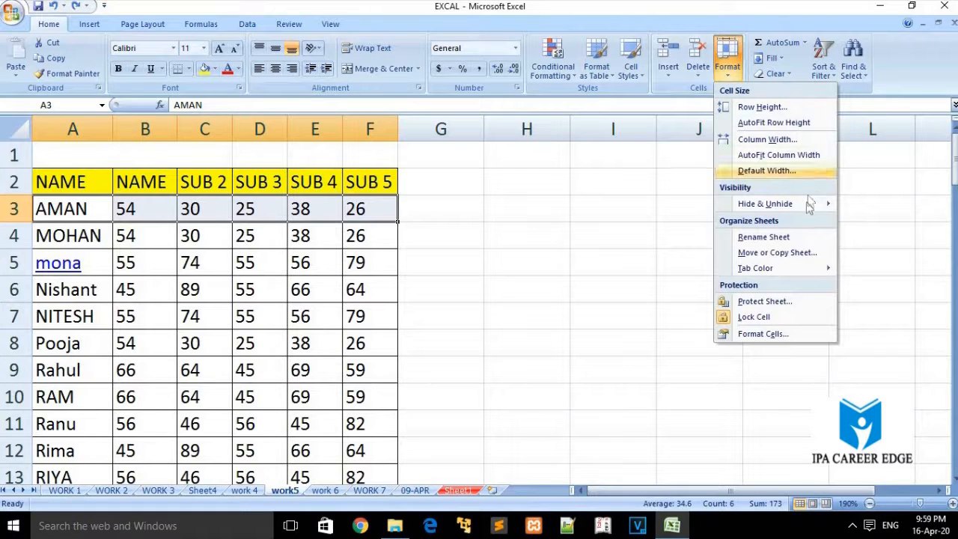
mouse_move(807, 210)
click(902, 207)
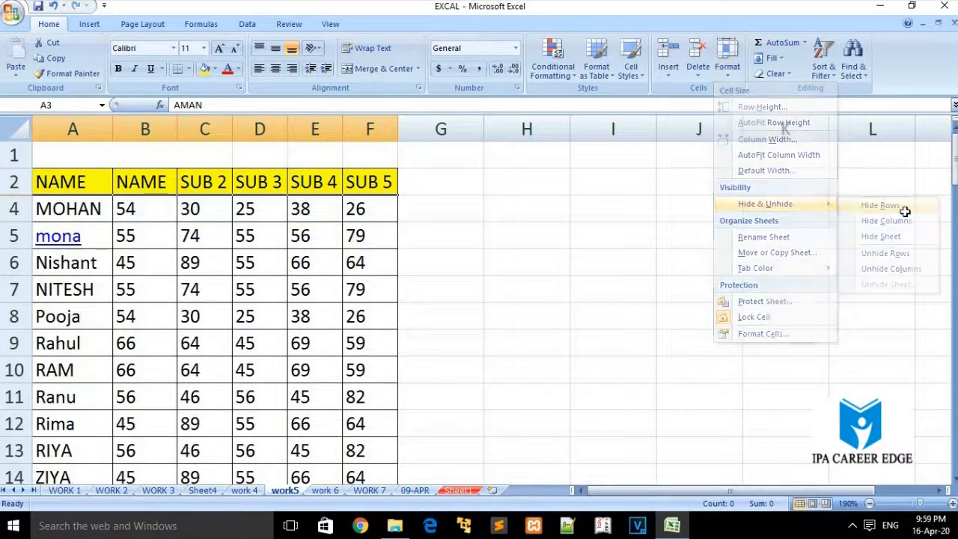
key(ctrl+z)
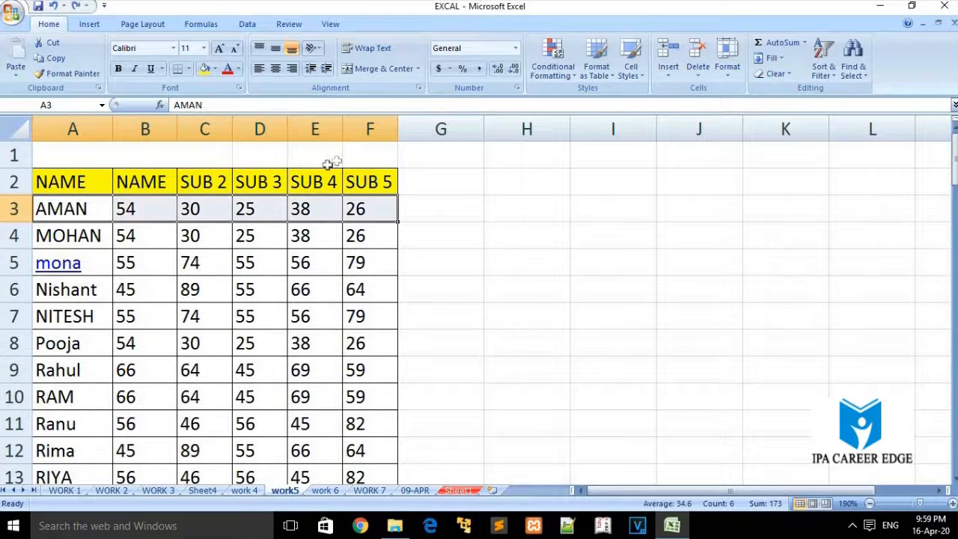
- Hide columns A to F of the marks table and undo the hiding
click(739, 71)
click(562, 229)
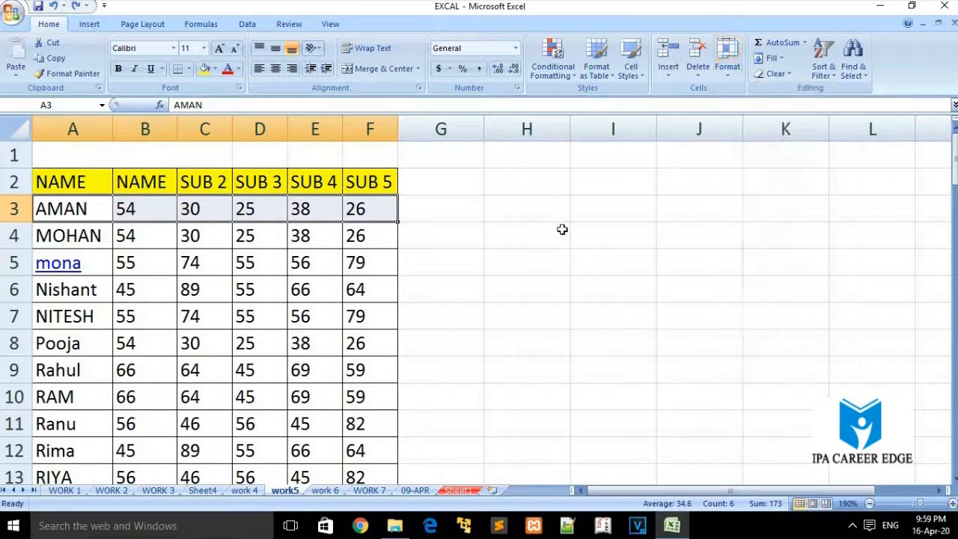
click(726, 73)
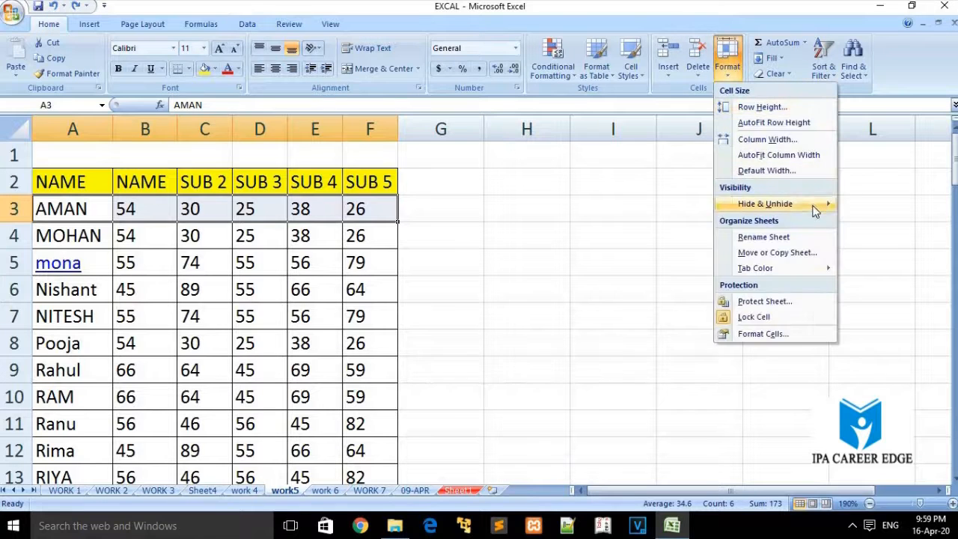
mouse_move(819, 204)
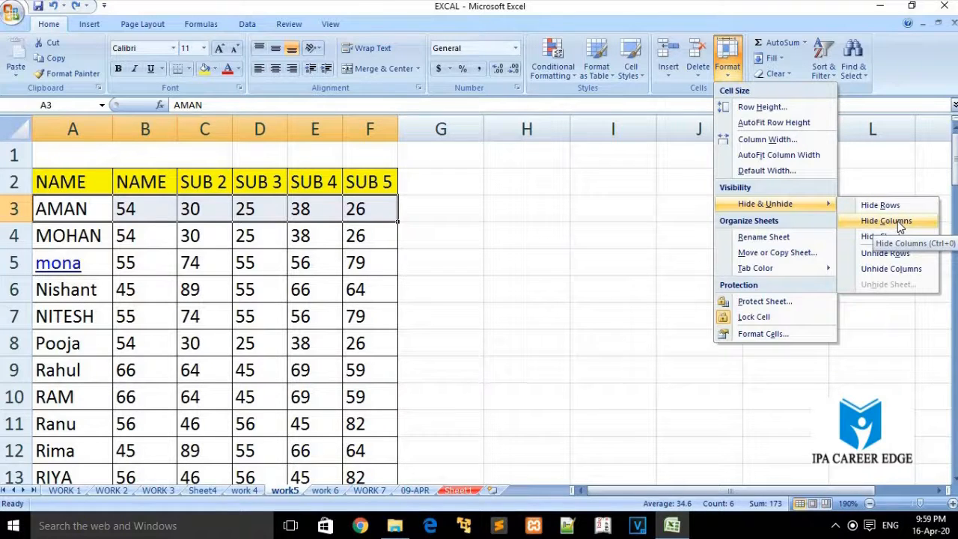
click(897, 222)
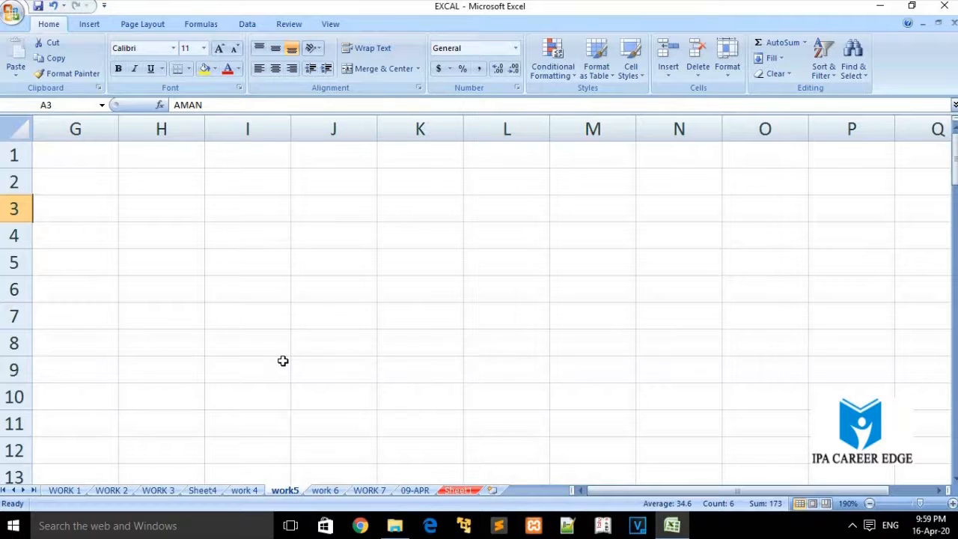
key(ctrl+z)
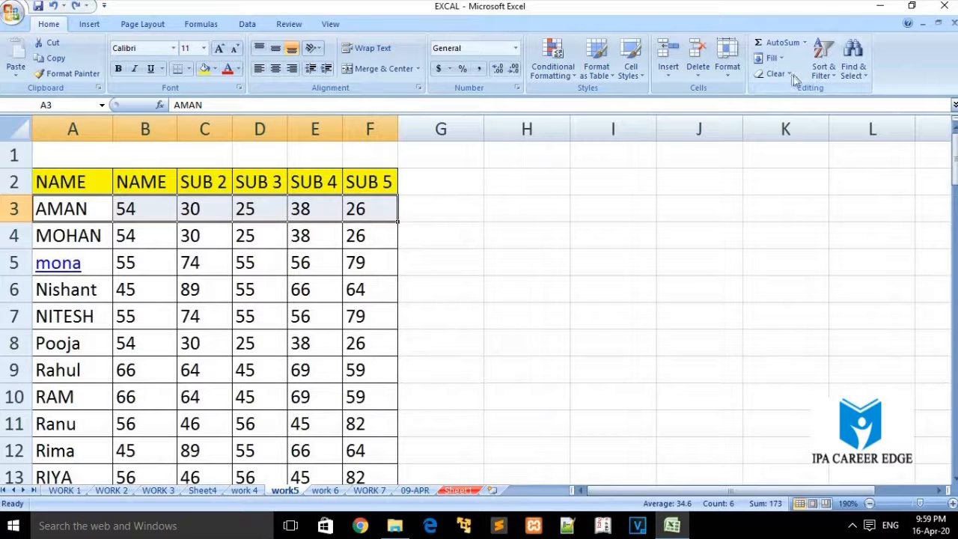
click(774, 74)
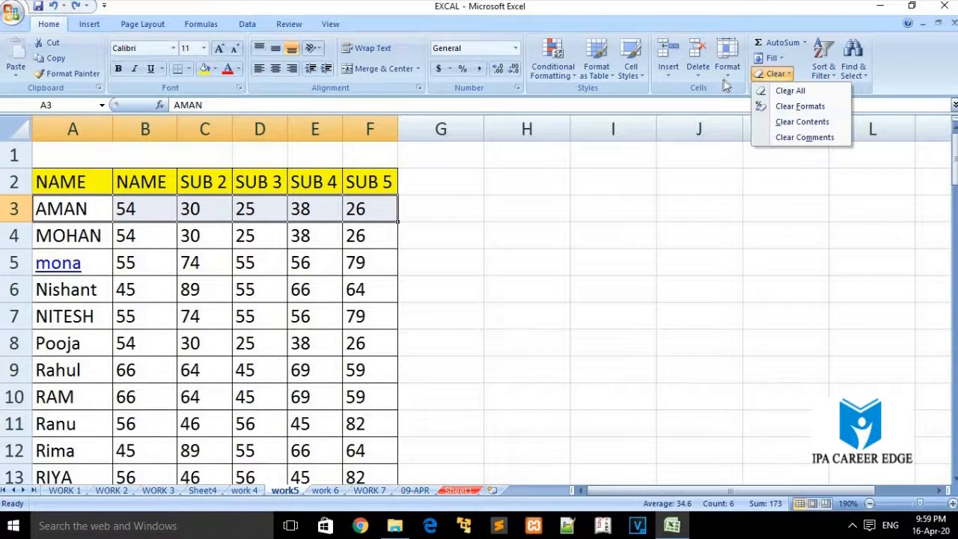
click(724, 79)
key(Down)
key(Down)
key(Down)
key(Down)
key(Down)
key(Down)
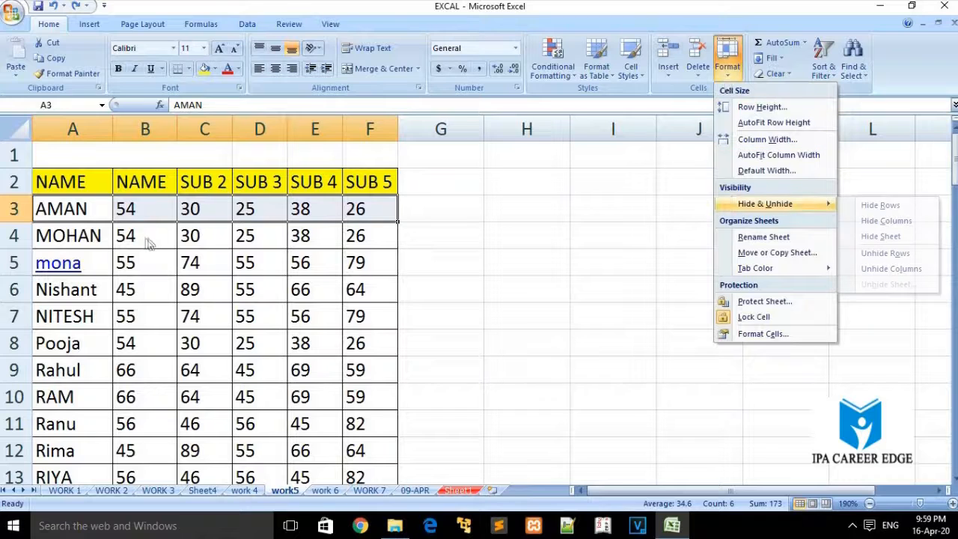
click(257, 288)
double_click(257, 289)
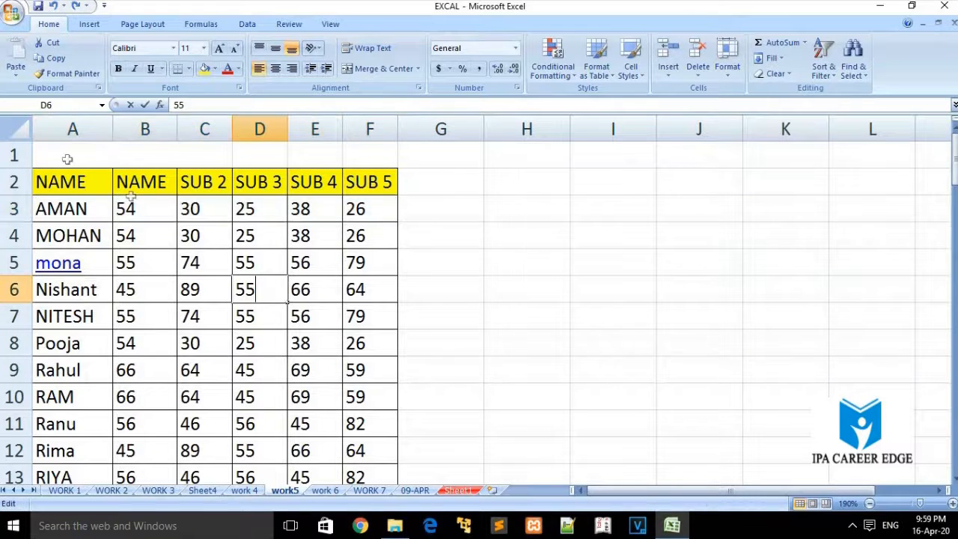
- Select the range A3:F8 and examine the options for hiding and unhiding rows, columns and sheets
drag(66, 209, 370, 344)
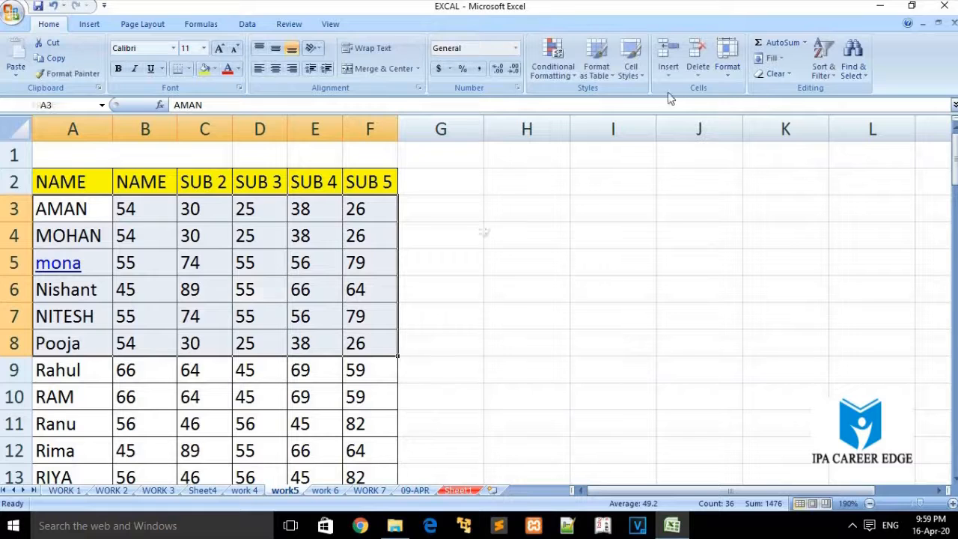
click(731, 76)
mouse_move(783, 207)
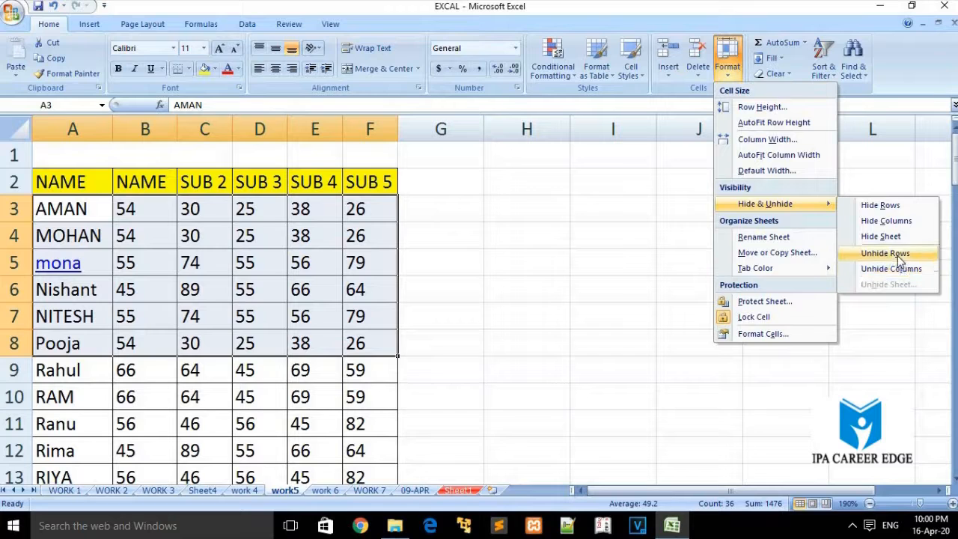
- Open the names of the work5 and Sheet1 worksheets for editing and leave them without entering new names
click(769, 237)
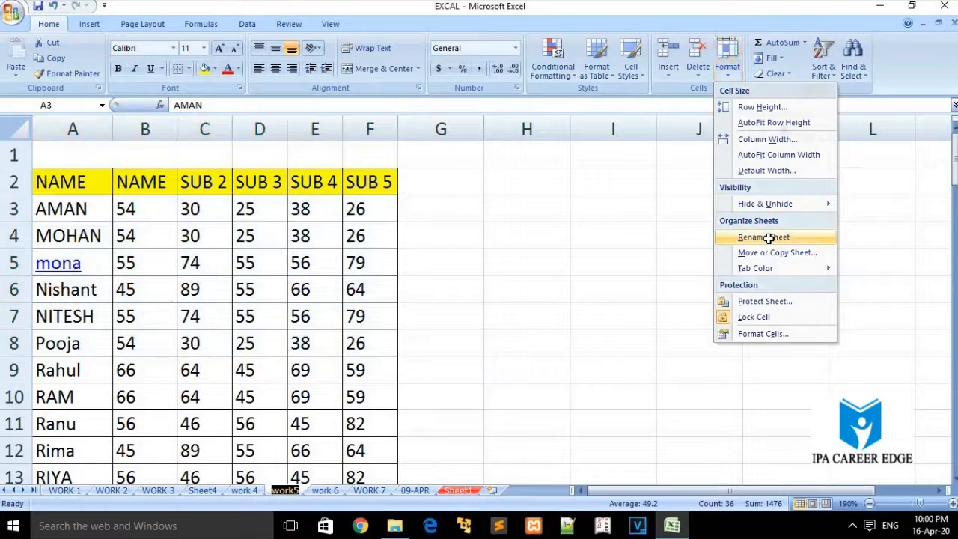
click(461, 491)
right_click(464, 493)
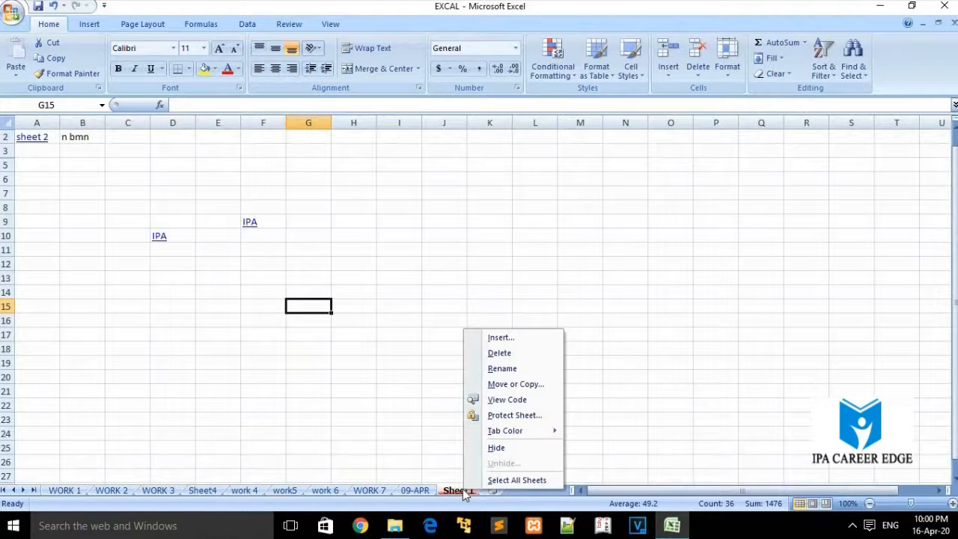
click(515, 364)
click(360, 247)
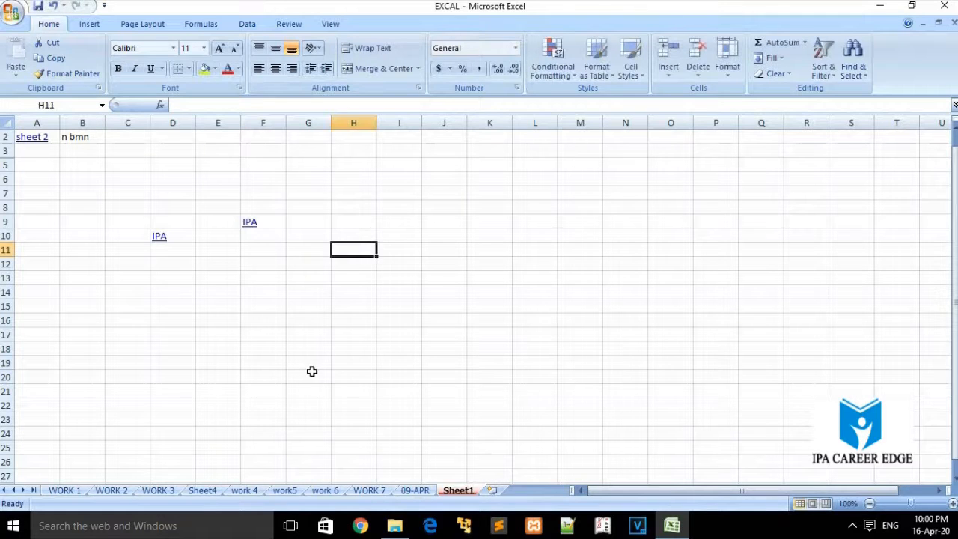
- Return to the work5 sheet and examine its tab colour choices and sheet protection option
click(285, 491)
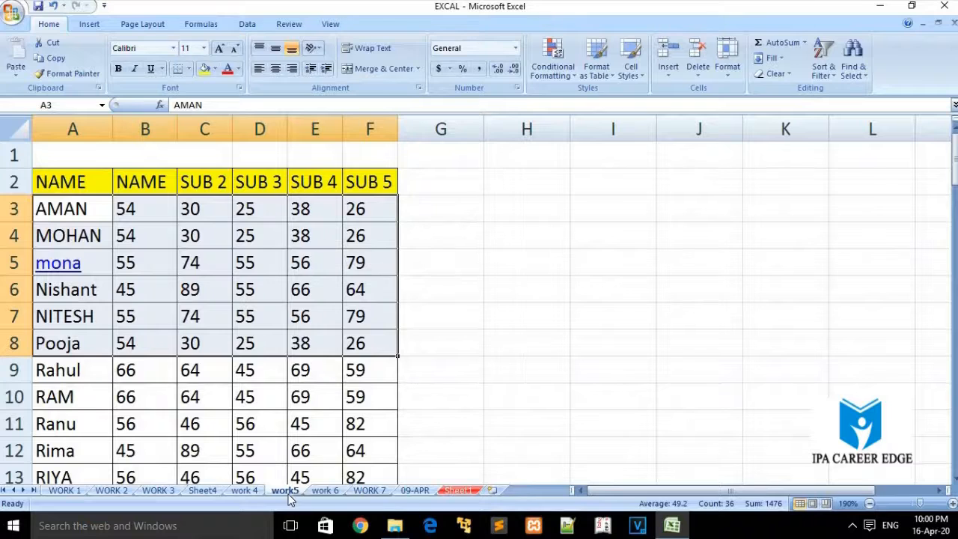
right_click(290, 500)
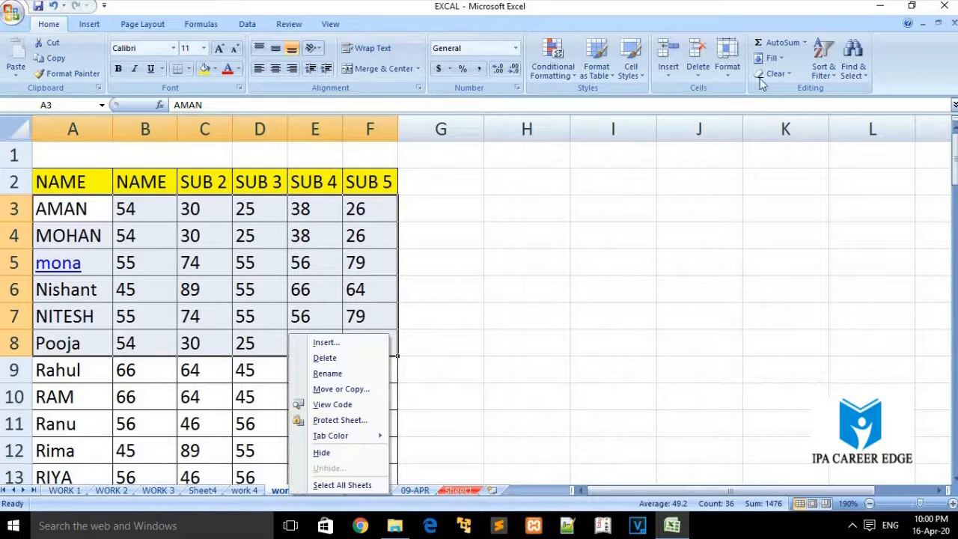
click(730, 73)
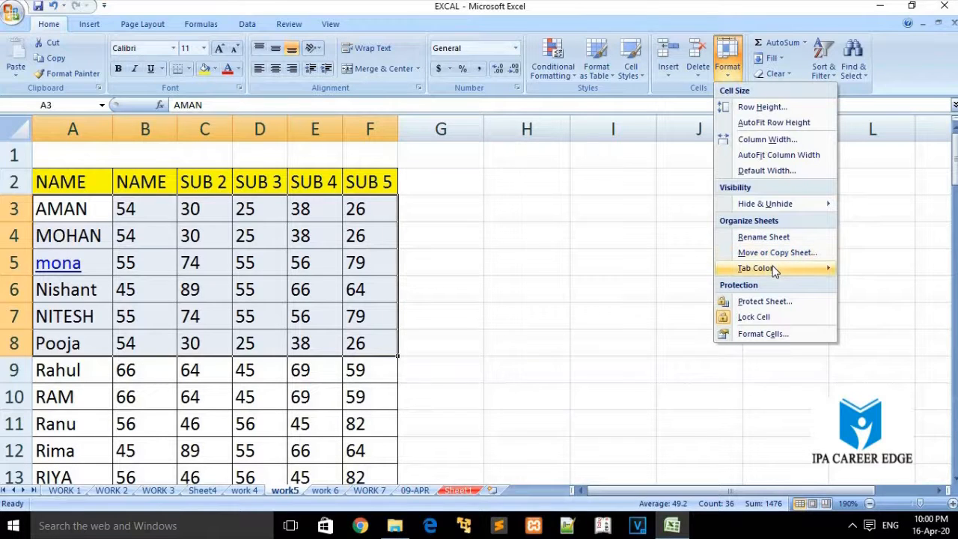
mouse_move(773, 268)
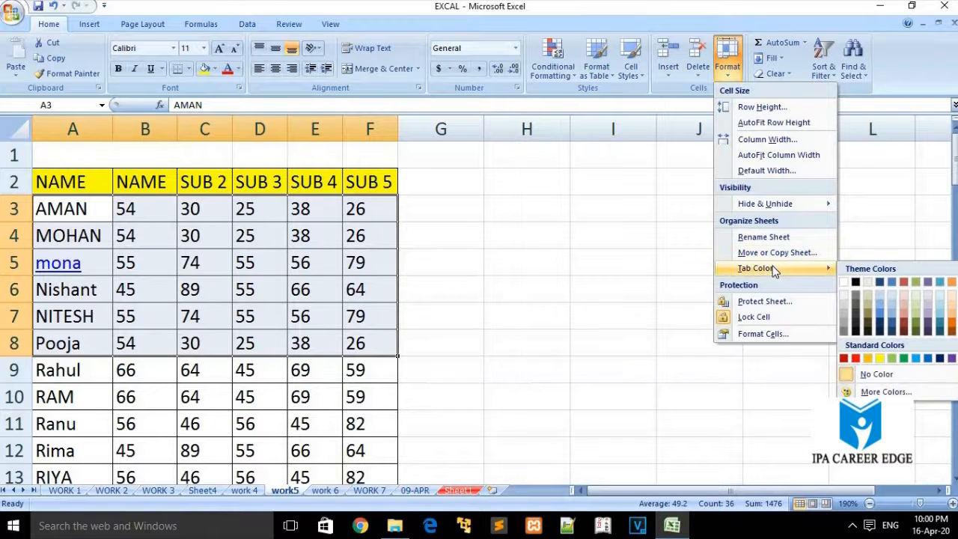
right_click(283, 493)
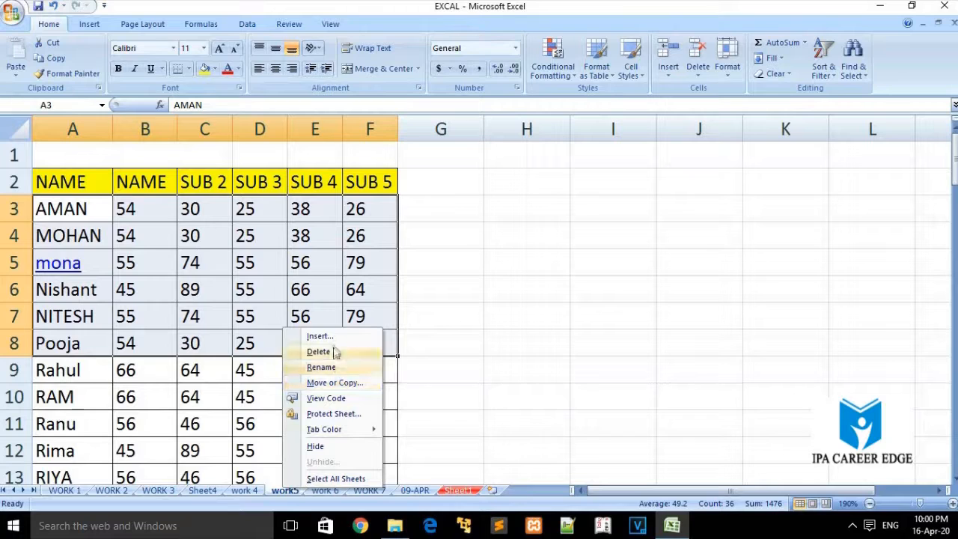
click(466, 338)
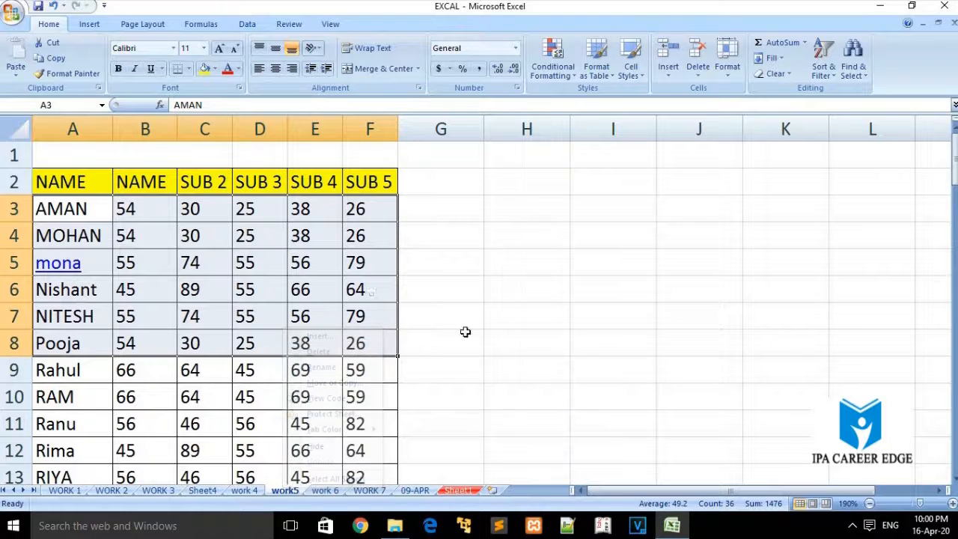
click(730, 74)
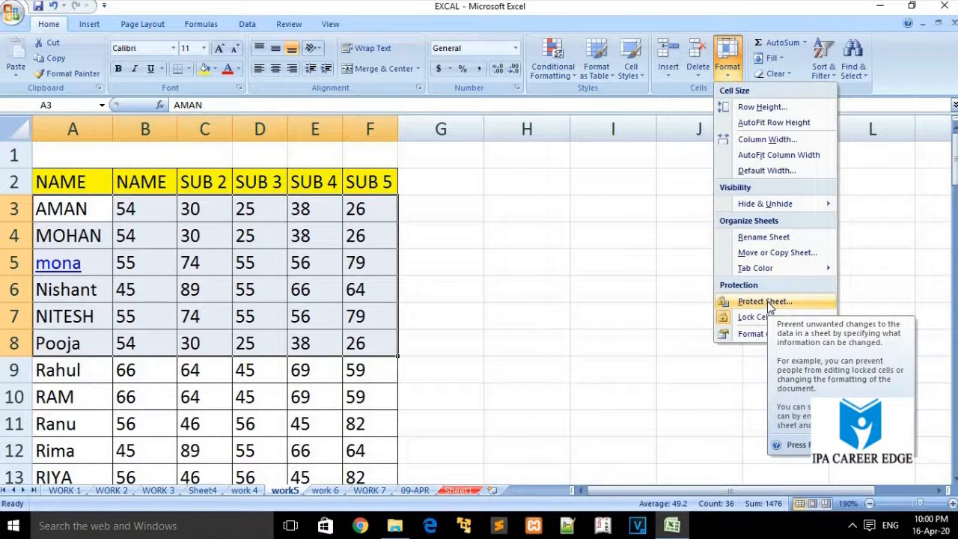
click(423, 366)
- Append BDD to the name in cell A3
click(70, 232)
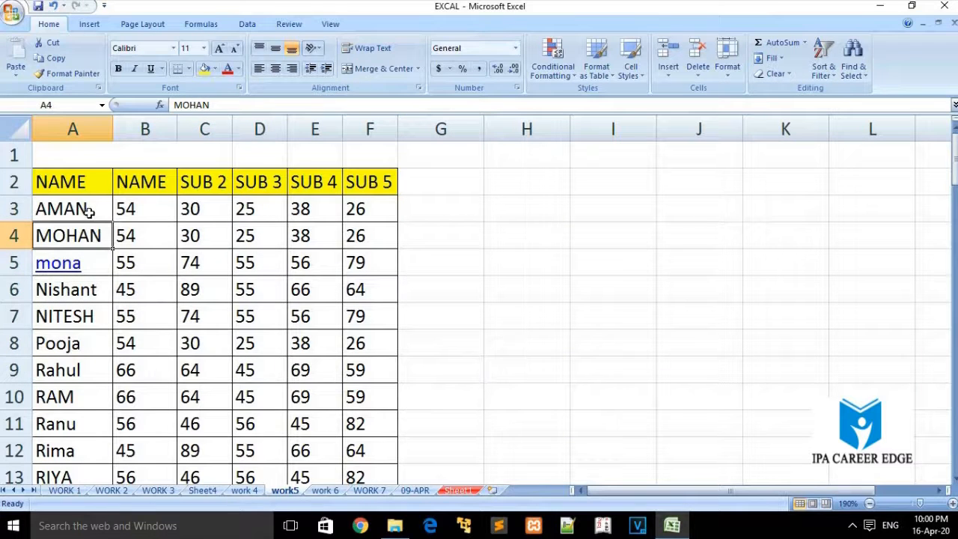
double_click(89, 212)
text(BB)
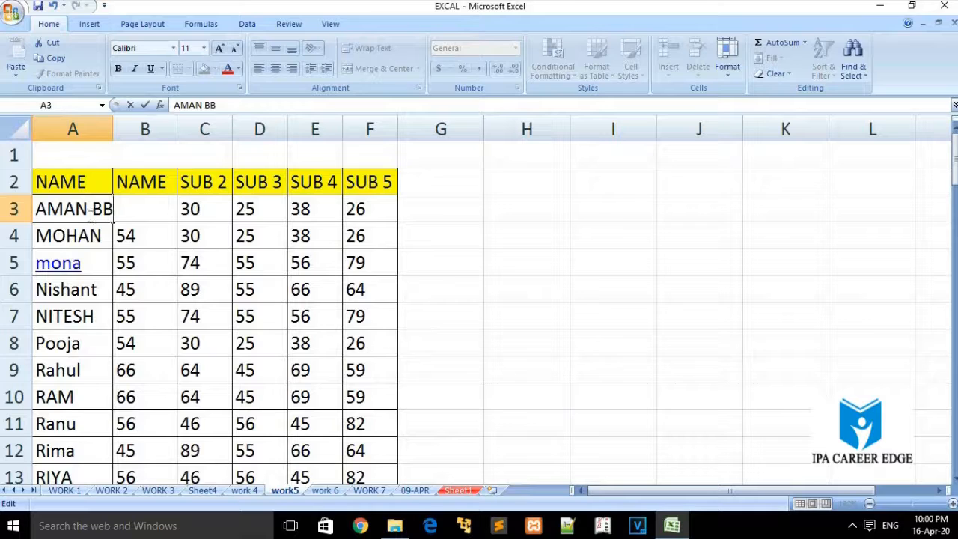
key(BackSpace)
key(BackSpace)
text(BDD)
key(Return)
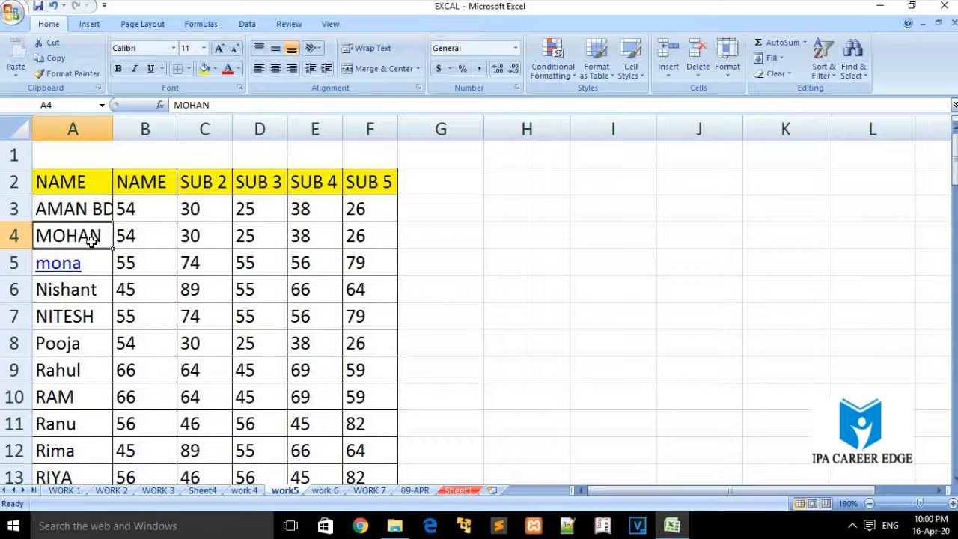
- Remove the added BDD from the name in cell A3
click(100, 209)
double_click(103, 209)
key(BackSpace)
key(BackSpace)
key(BackSpace)
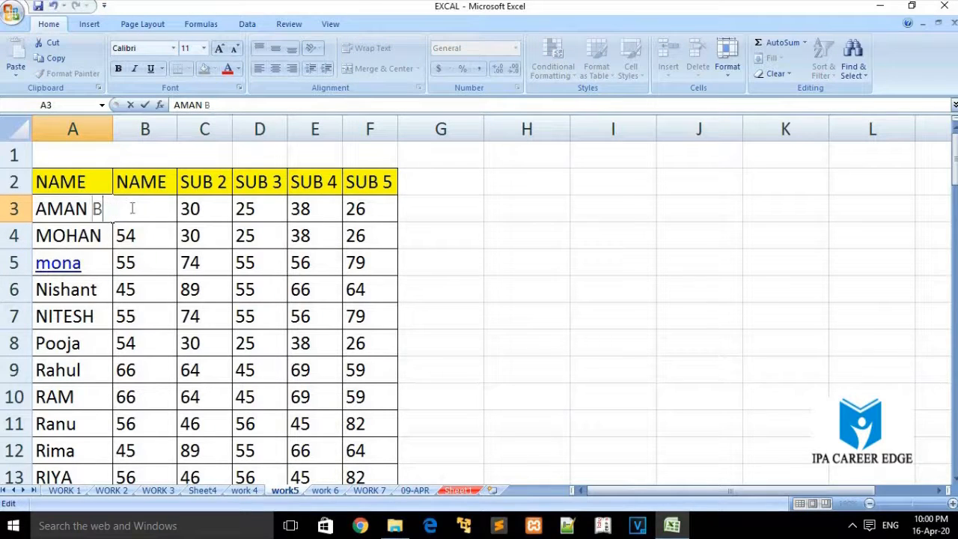
click(477, 200)
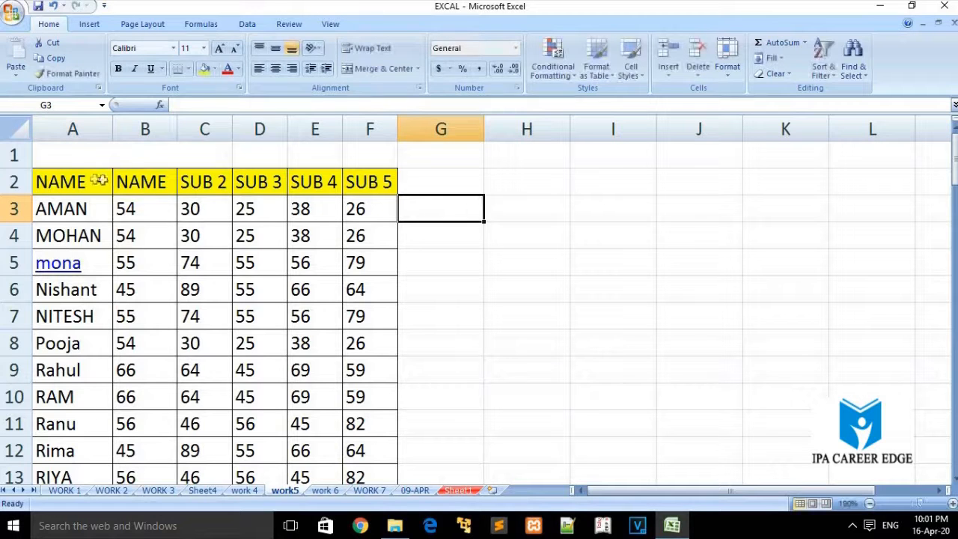
- Select the table range A2:F26 and protect the work5 sheet, entering and confirming the unprotect password with the default permissions
drag(85, 179, 373, 426)
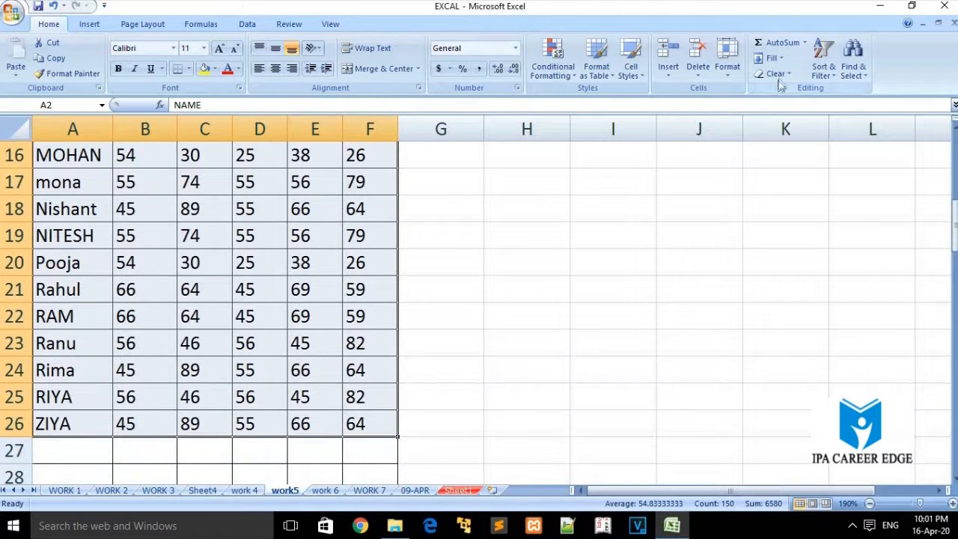
click(727, 67)
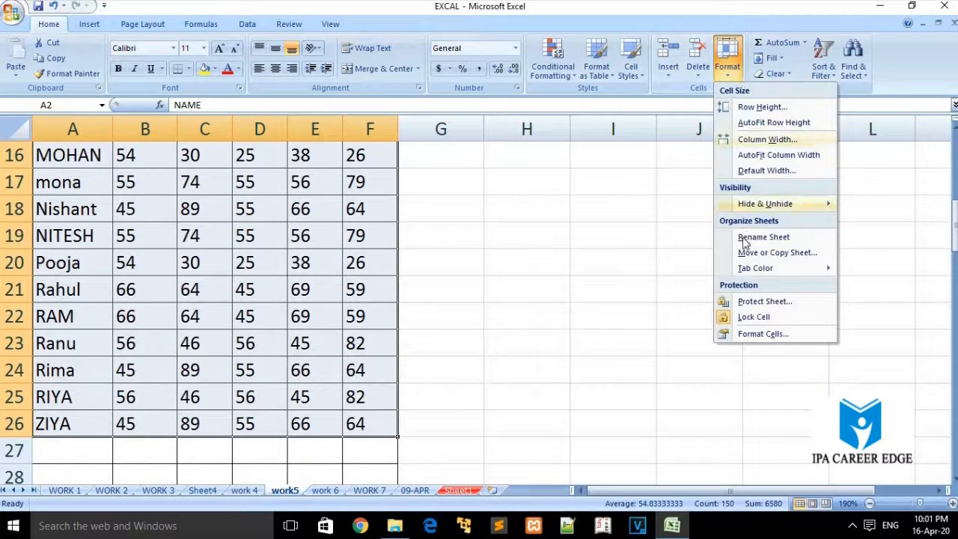
click(758, 301)
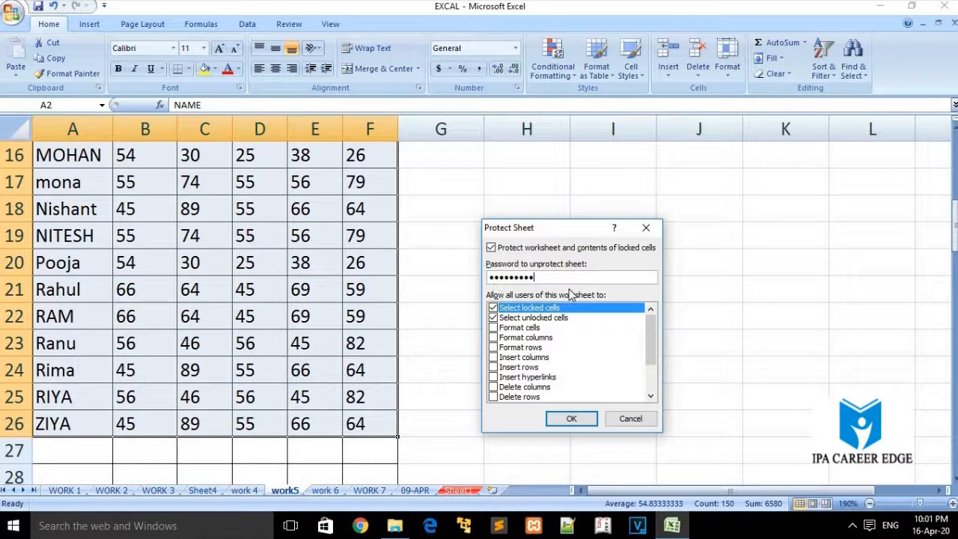
click(570, 419)
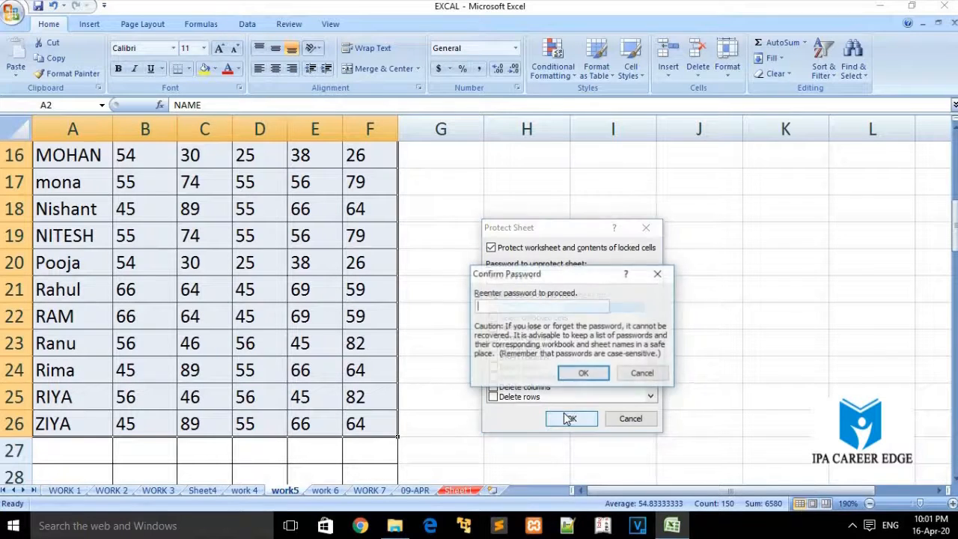
click(583, 374)
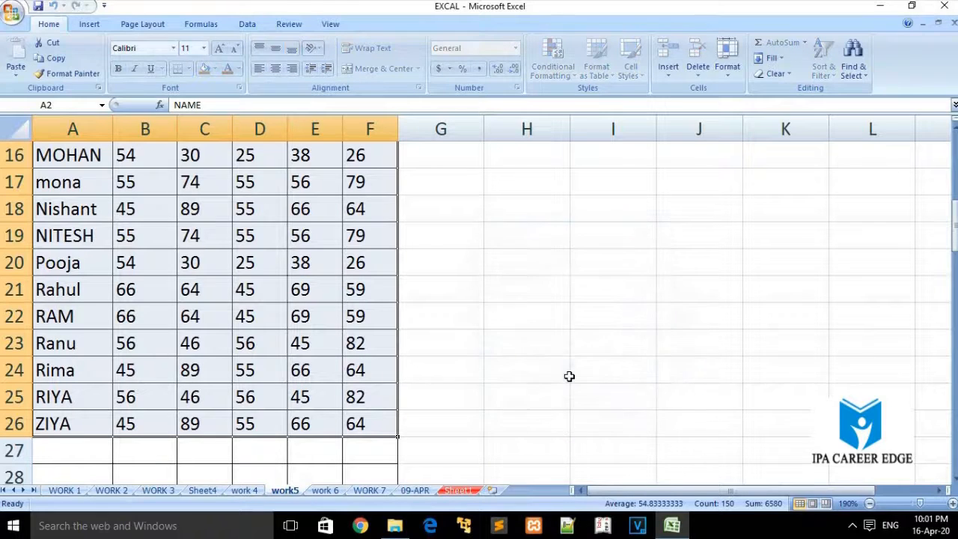
- Try to edit the name in cell A16 on the protected work5 sheet and dismiss the resulting alert
double_click(68, 157)
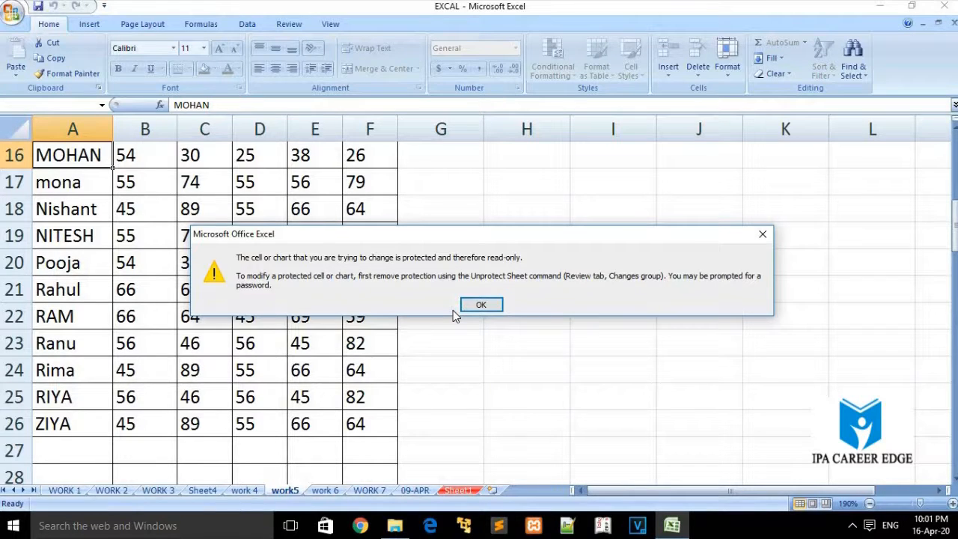
click(482, 304)
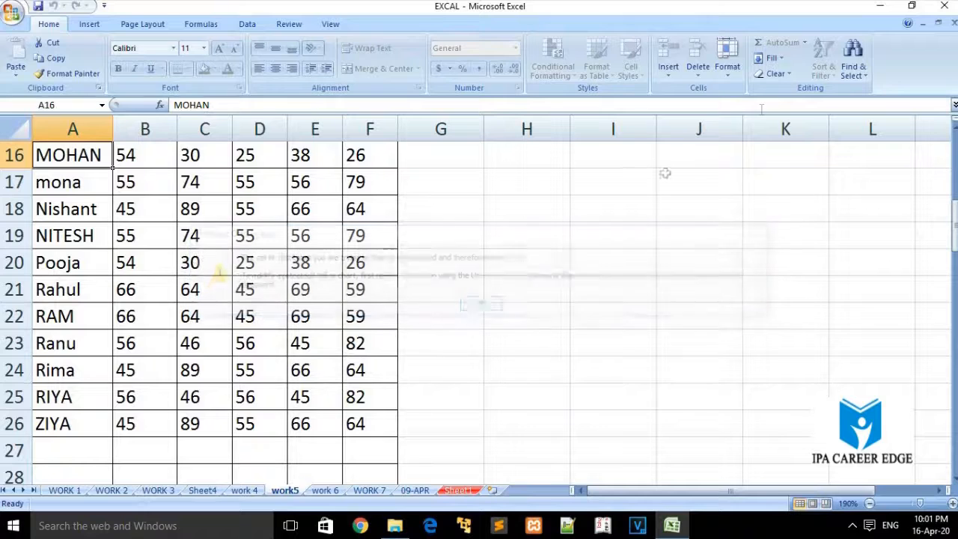
click(610, 186)
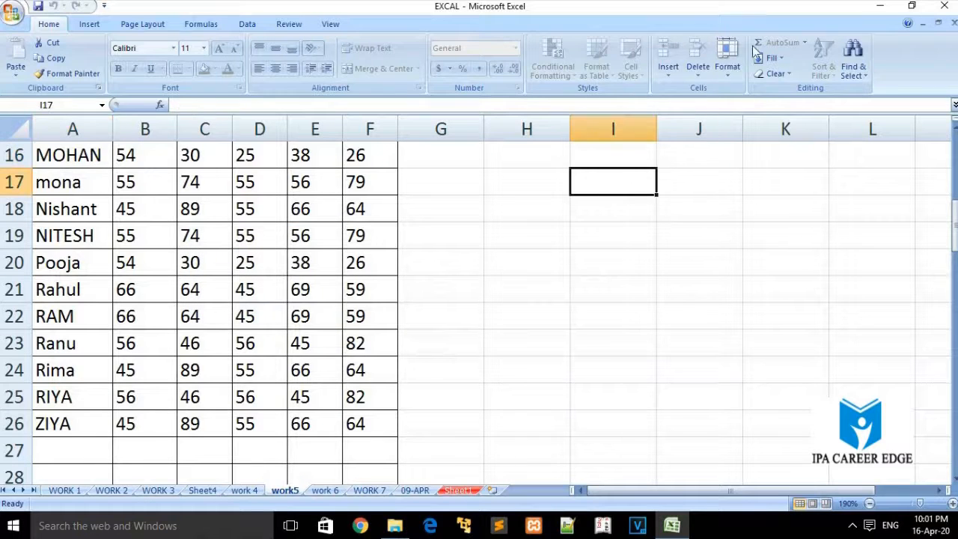
- View the Format options for the protected sheet and try to delete the contents of A16:F27
click(725, 76)
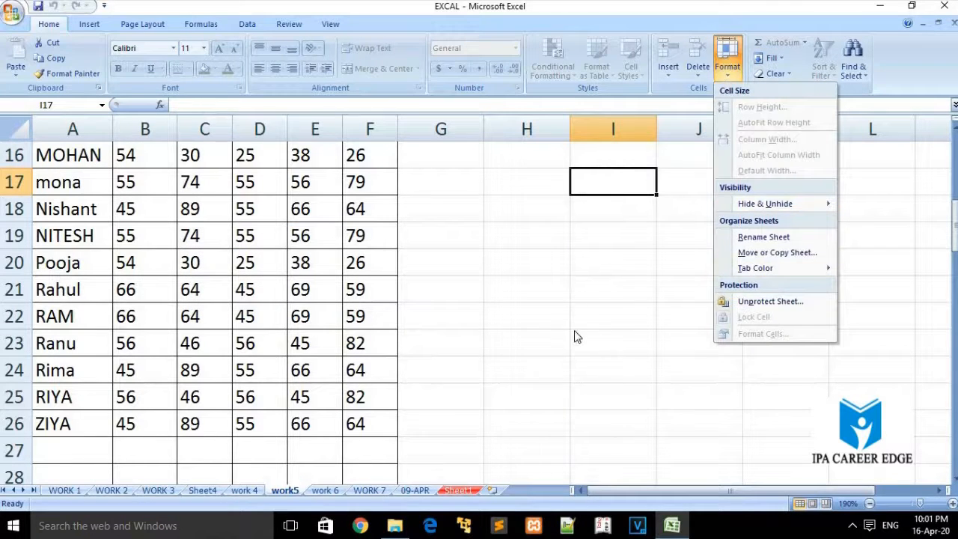
click(205, 252)
drag(79, 153, 377, 444)
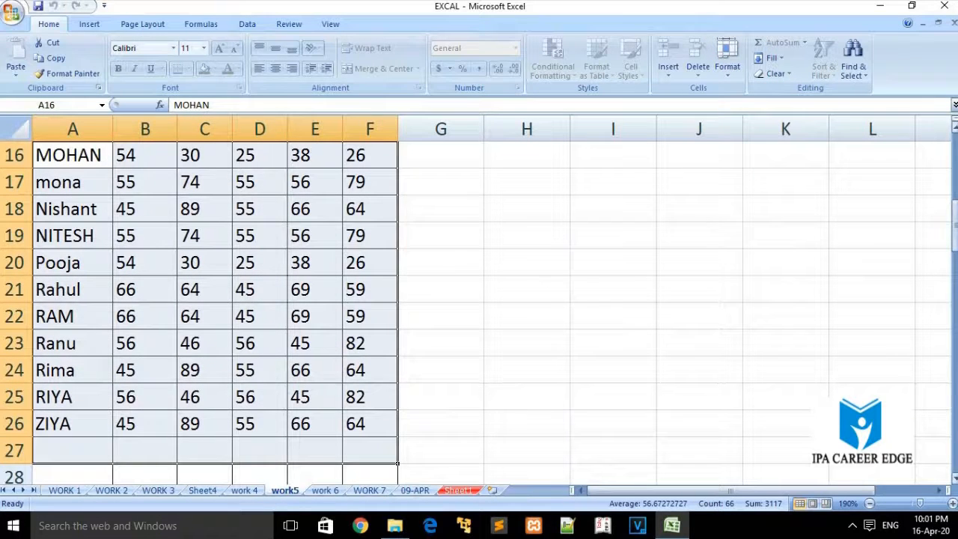
key(Delete)
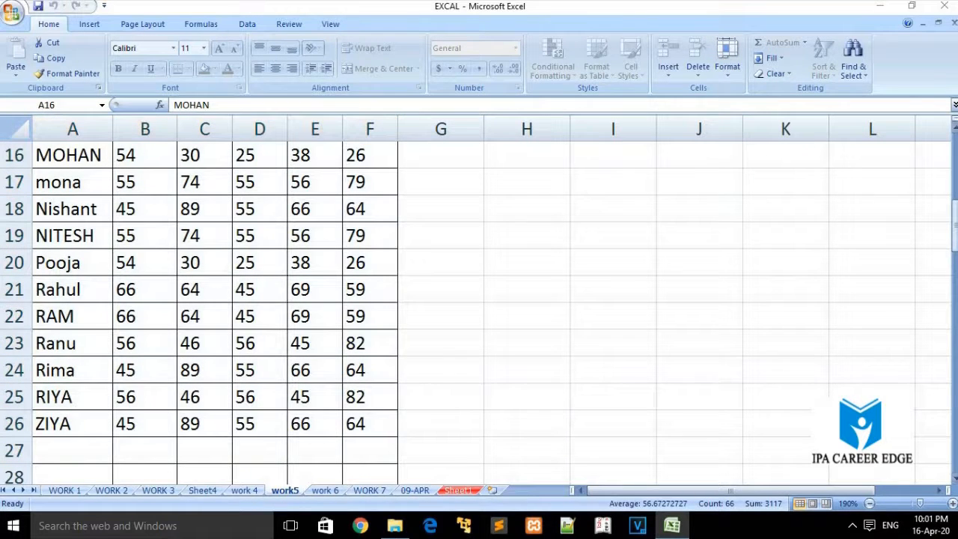
- Select the range A2:F29 and unprotect the work5 sheet by entering the sheet password
click(955, 162)
drag(955, 169, 955, 146)
drag(81, 180, 365, 452)
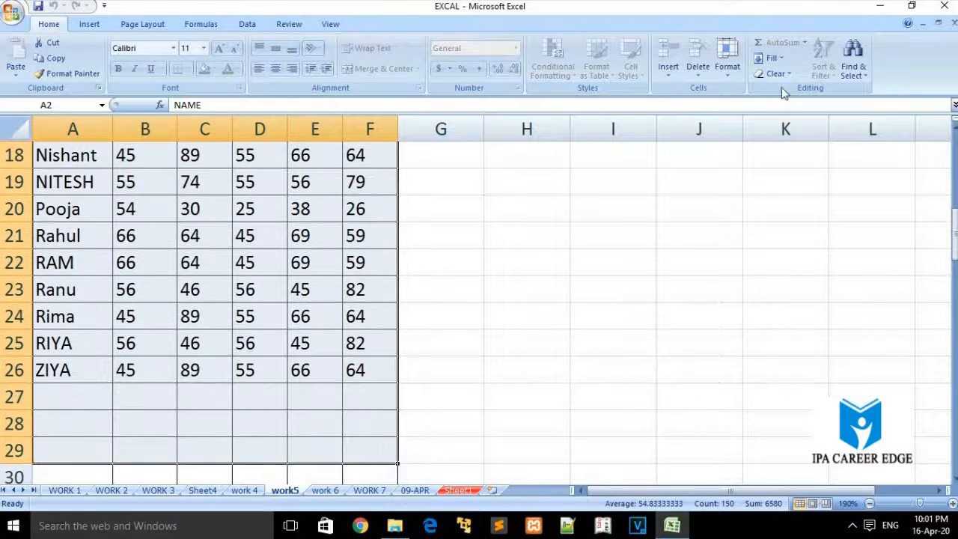
click(729, 71)
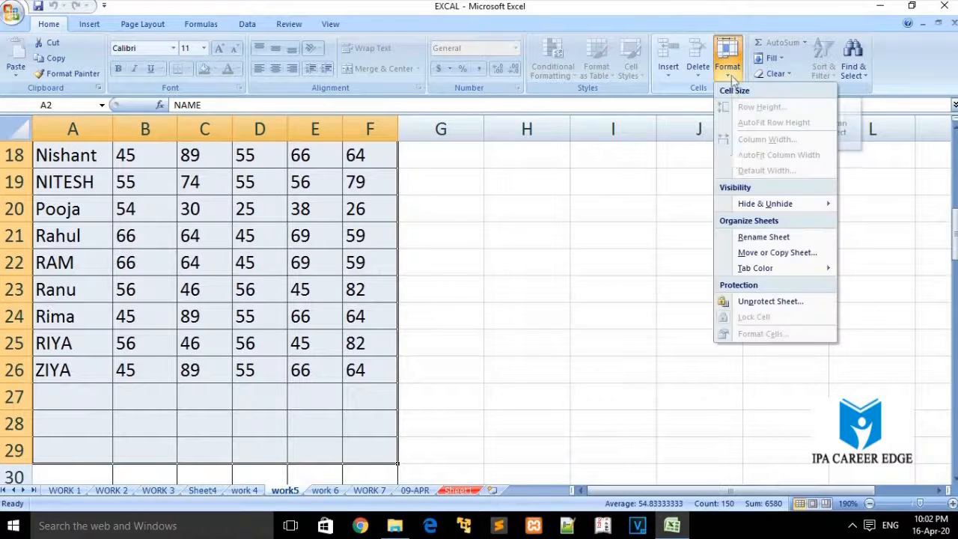
click(751, 303)
text(1)
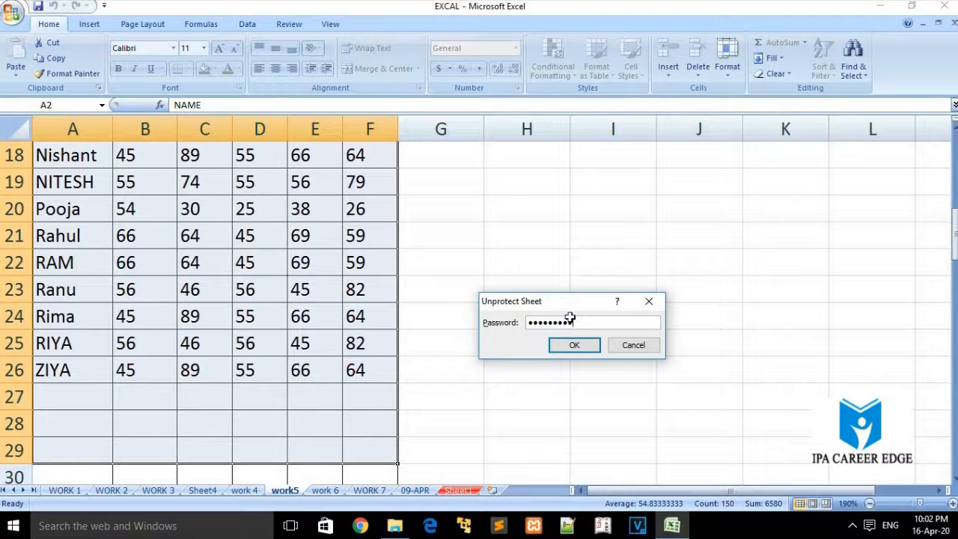
key(Return)
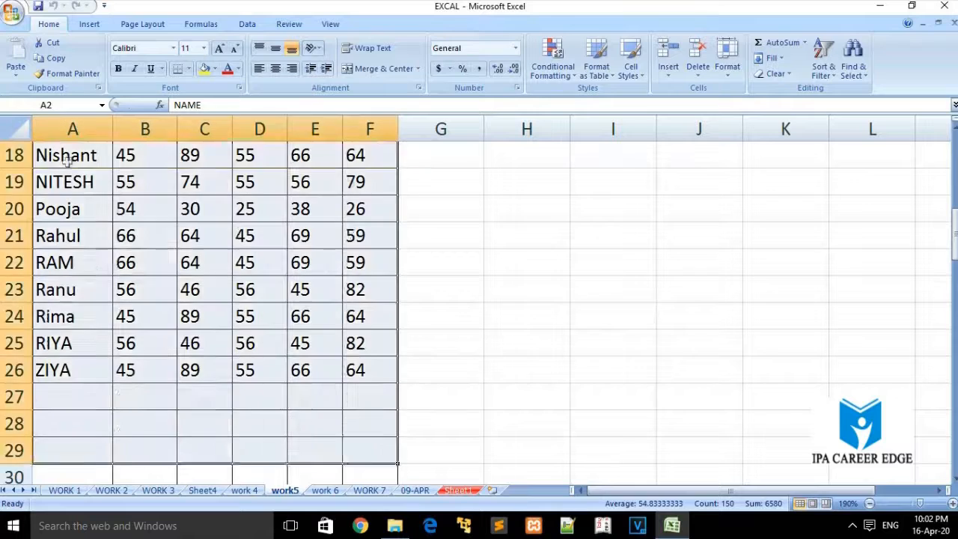
- Select the range A2:F27, view its Format Cells settings and close them without changes
key(F2)
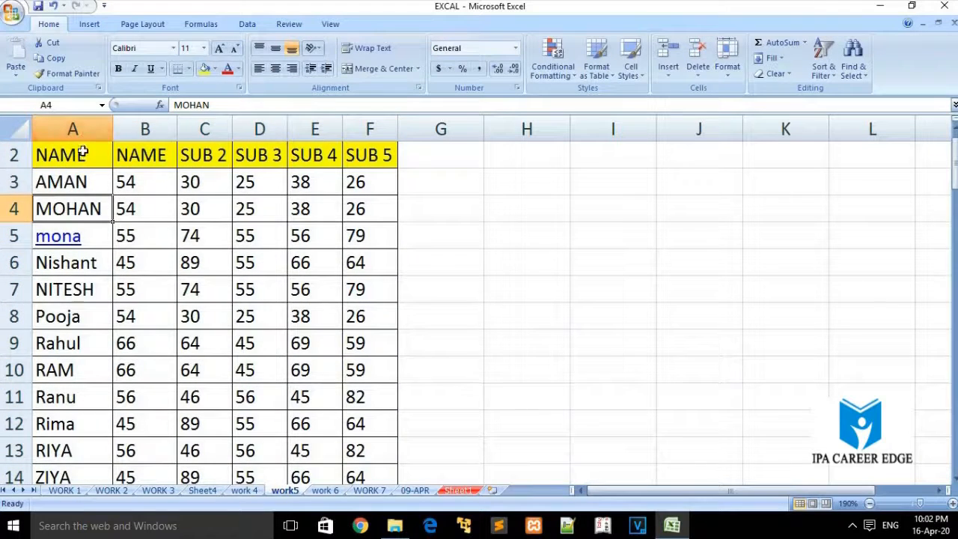
drag(77, 150, 370, 449)
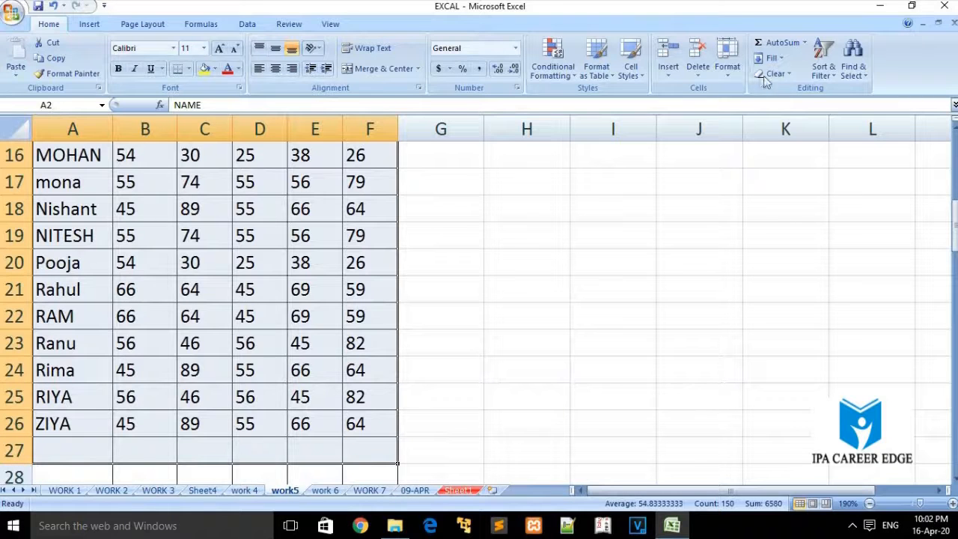
click(730, 69)
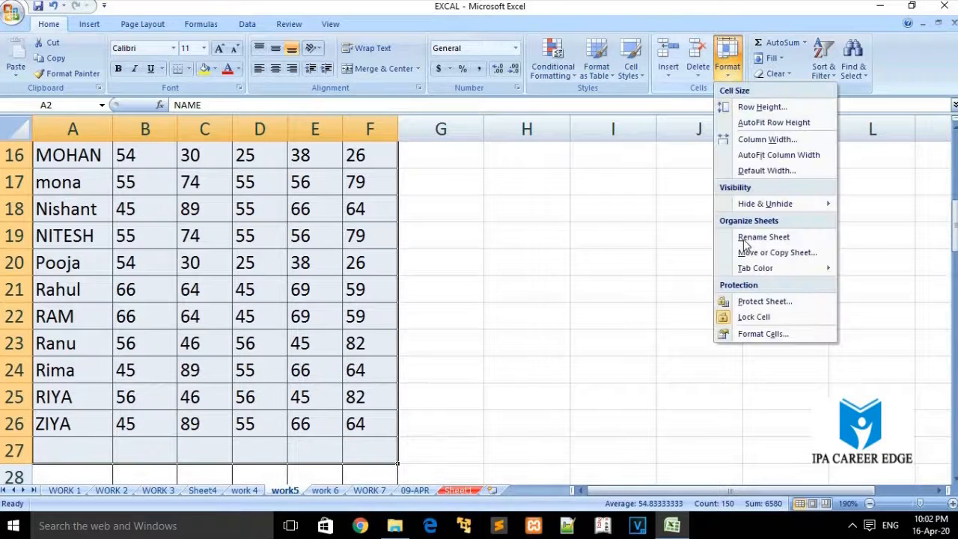
click(762, 333)
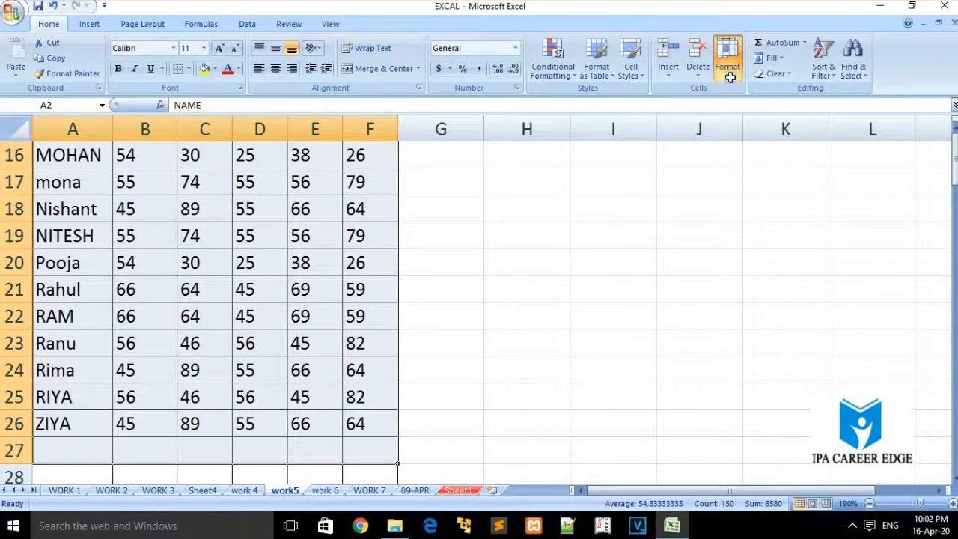
key(ctrl+1)
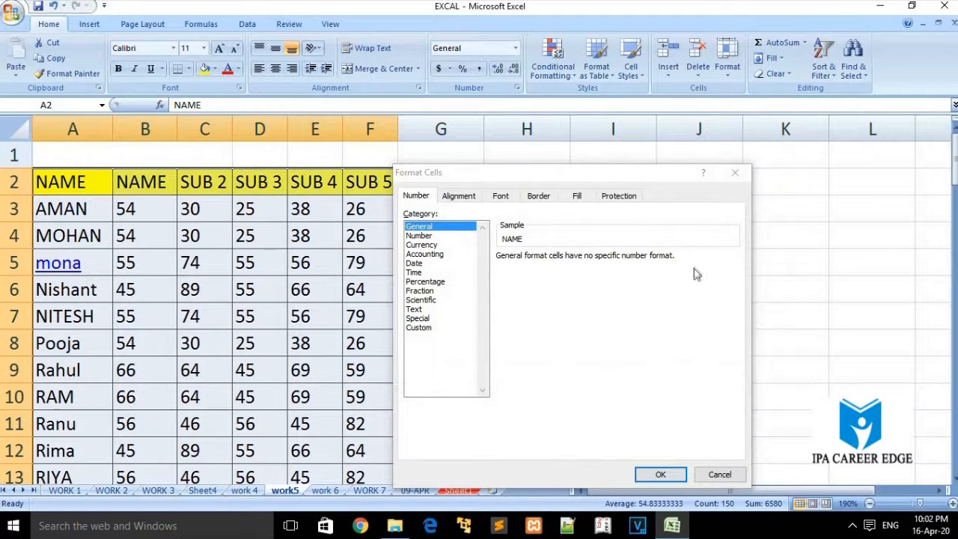
click(734, 175)
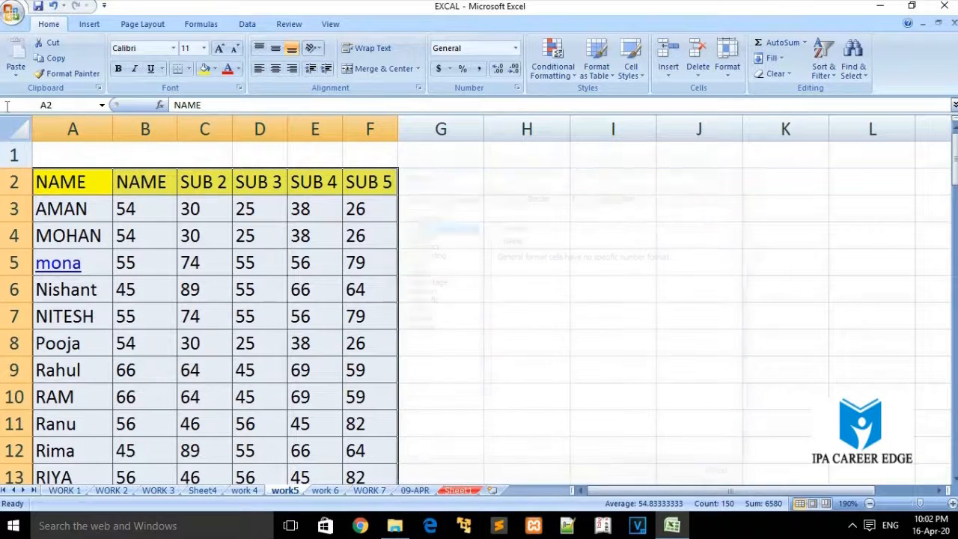
- Insert a blank column before column A and enter the heading DATE in cell A2
click(64, 128)
right_click(64, 130)
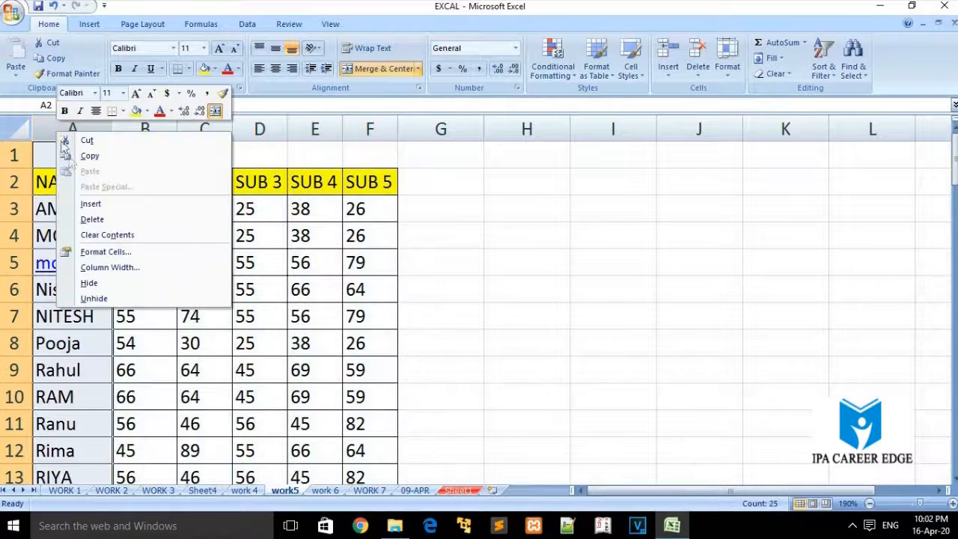
click(91, 204)
click(88, 181)
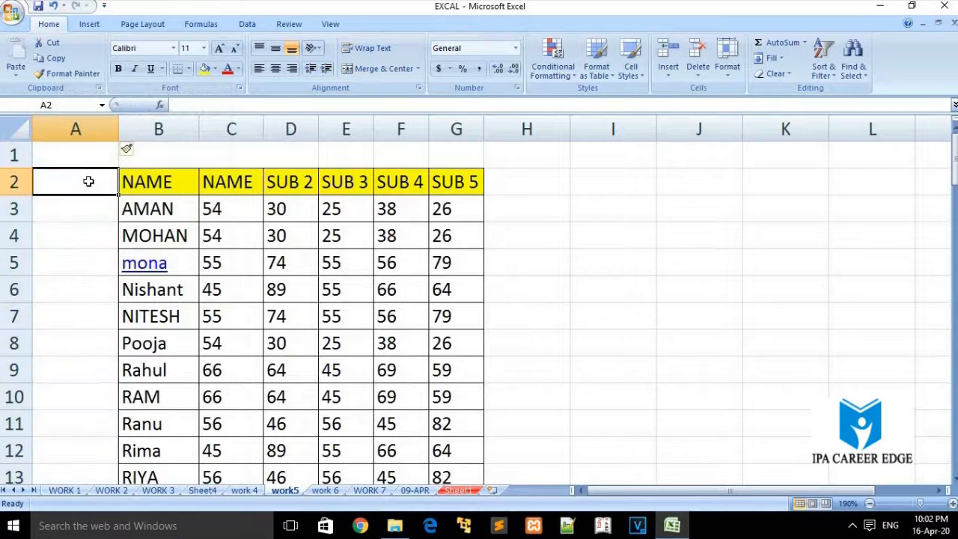
text(DT)
key(BackSpace)
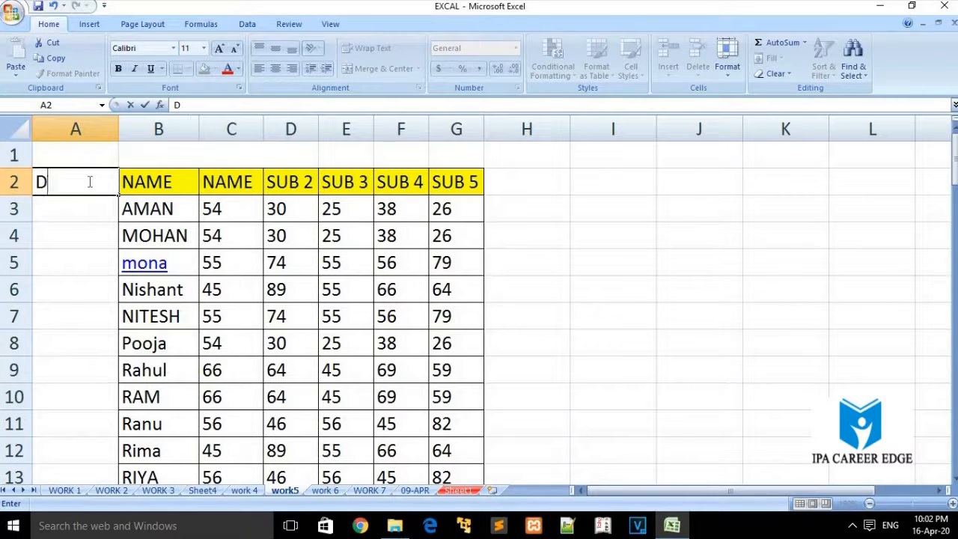
text(ATE)
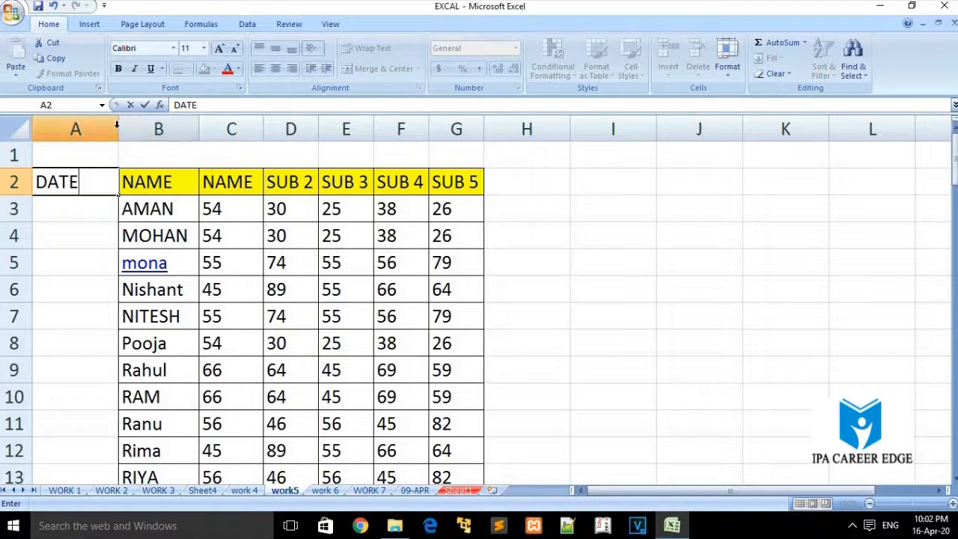
- Narrow column A to fit the DATE heading
click(128, 124)
drag(119, 129, 84, 130)
click(172, 236)
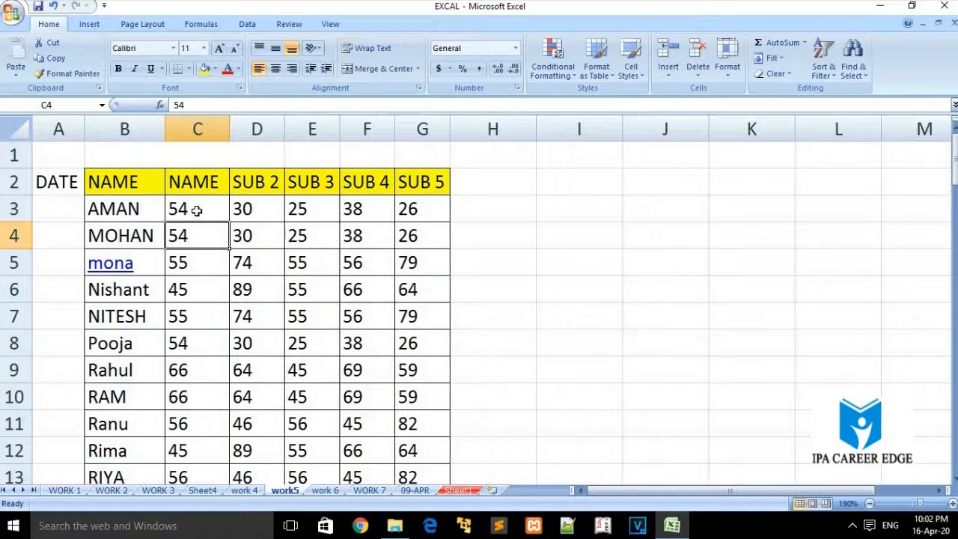